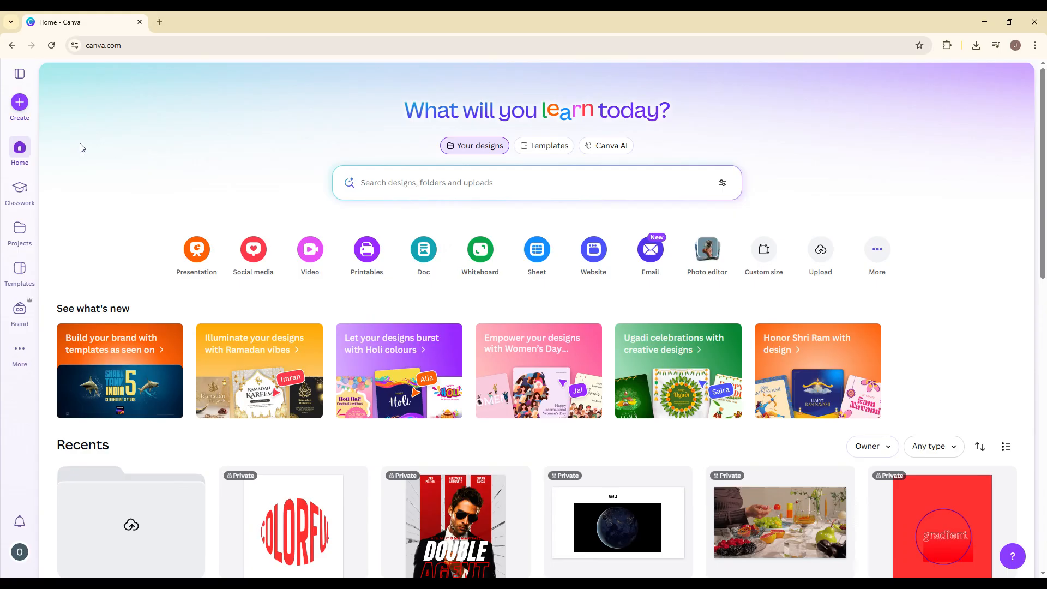
Create an Instagram Post (4:5) design and apply the pink tile film-strip template found by searching templates for "collage"
click(20, 102)
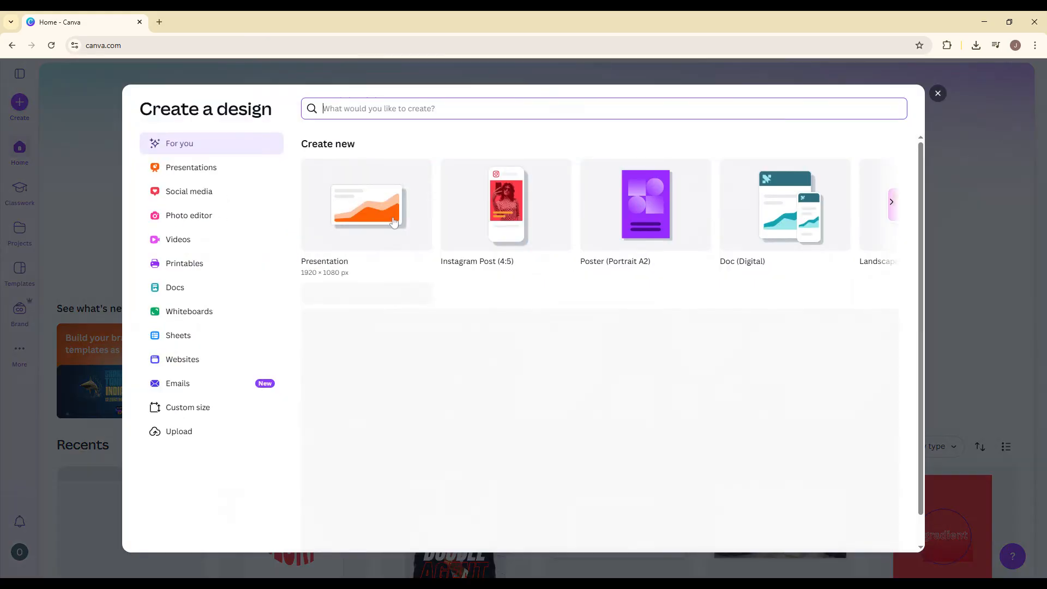
click(502, 230)
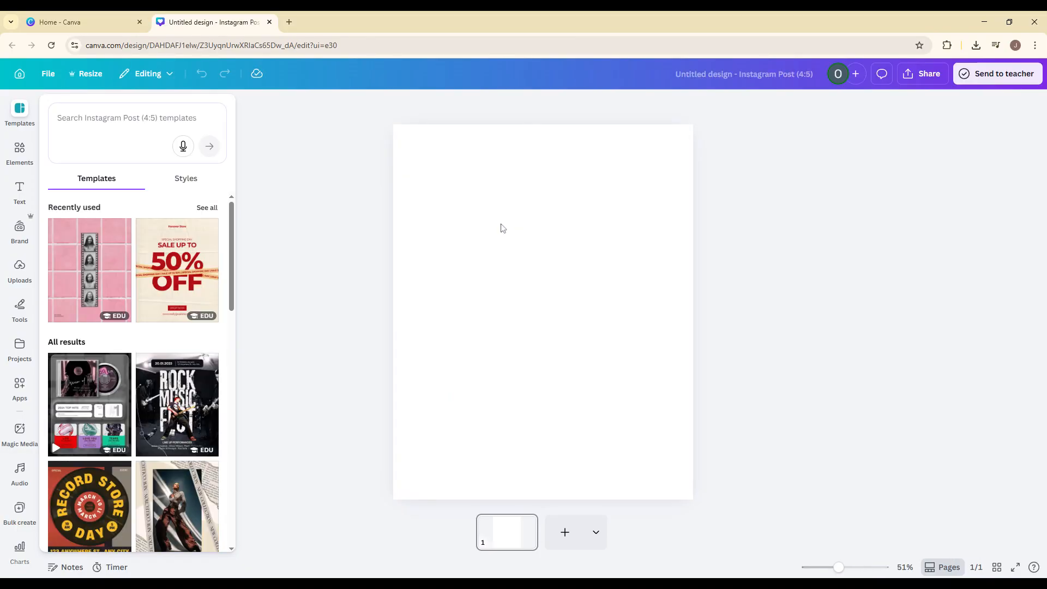
click(109, 118)
text(collage)
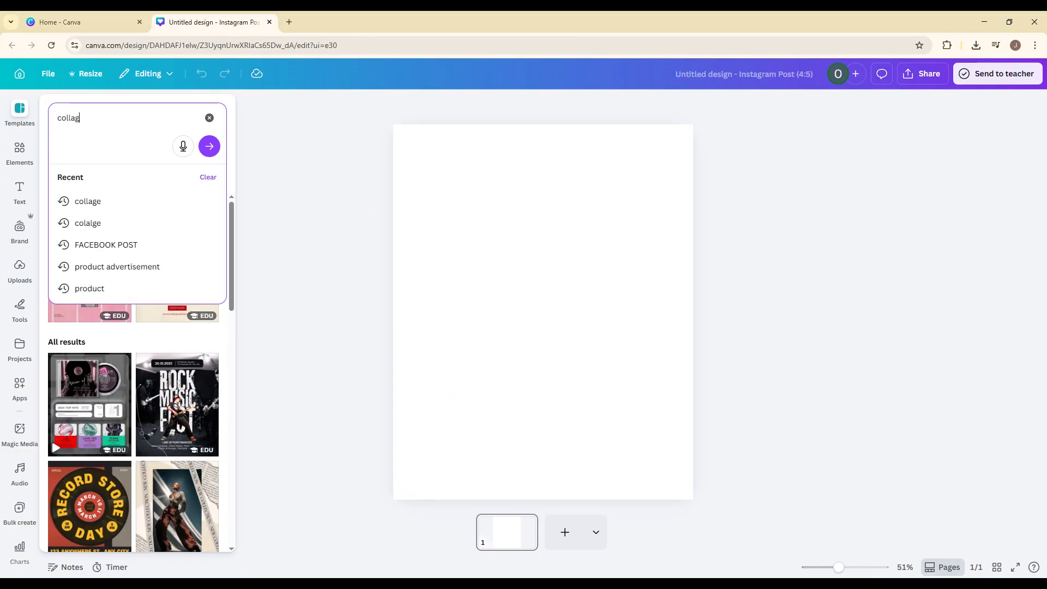
key(Return)
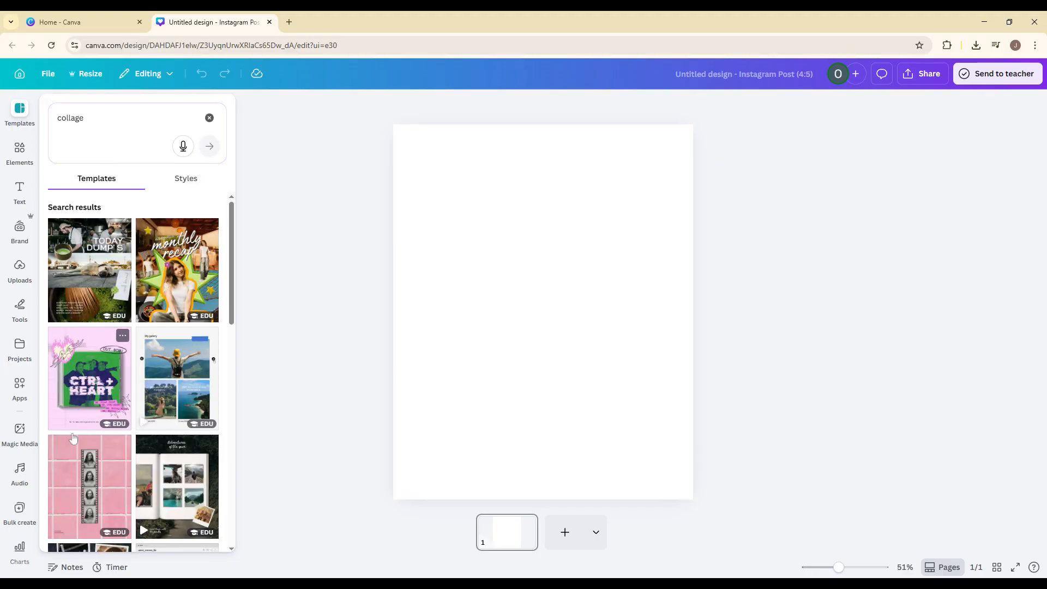
click(87, 467)
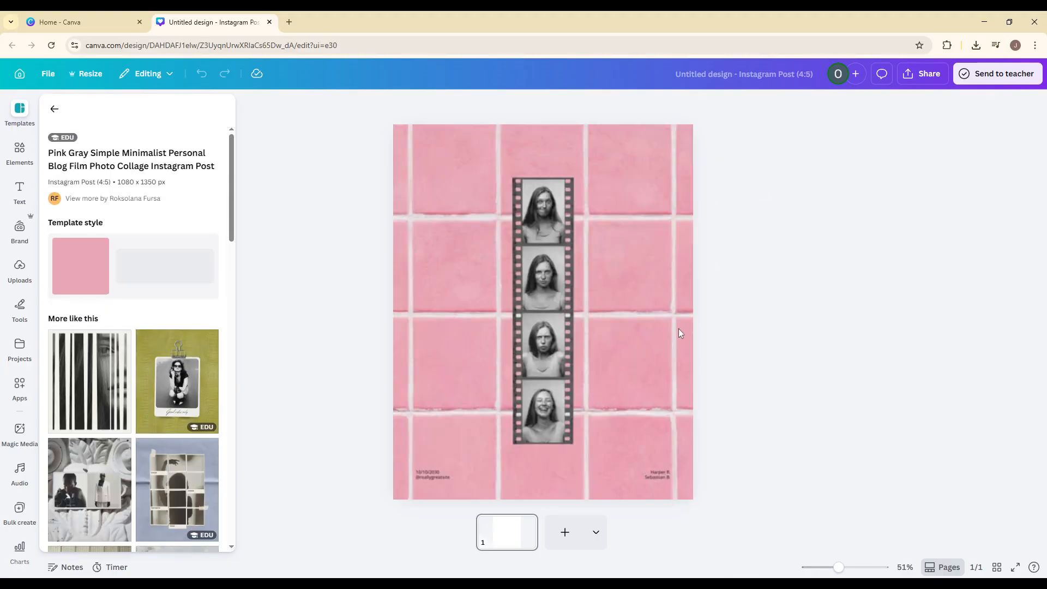
Replace all four photos in the film strip with the uploaded image of the smiling cartoon boy
click(20, 268)
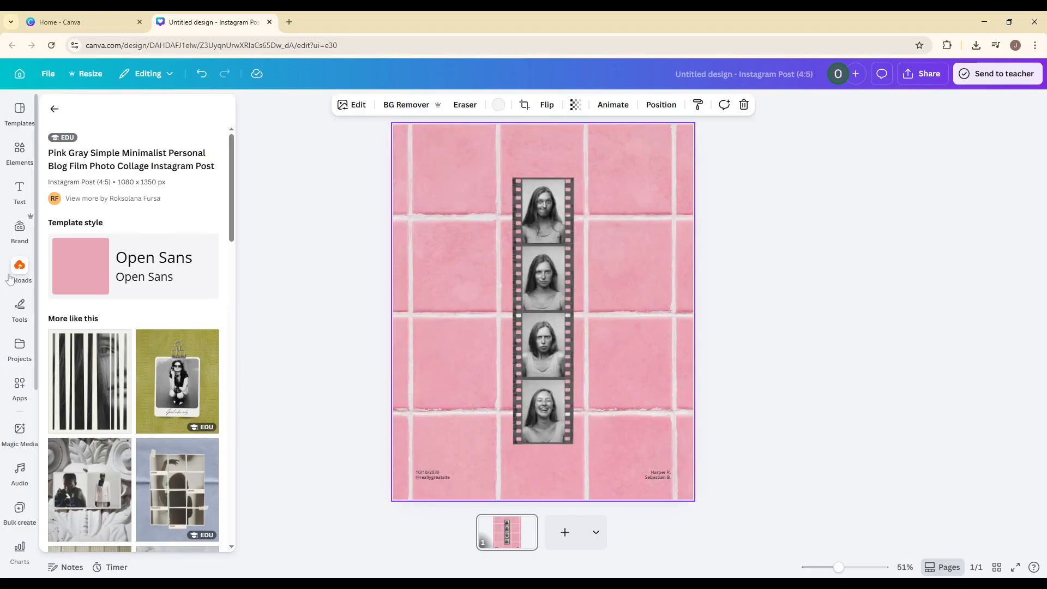
click(625, 226)
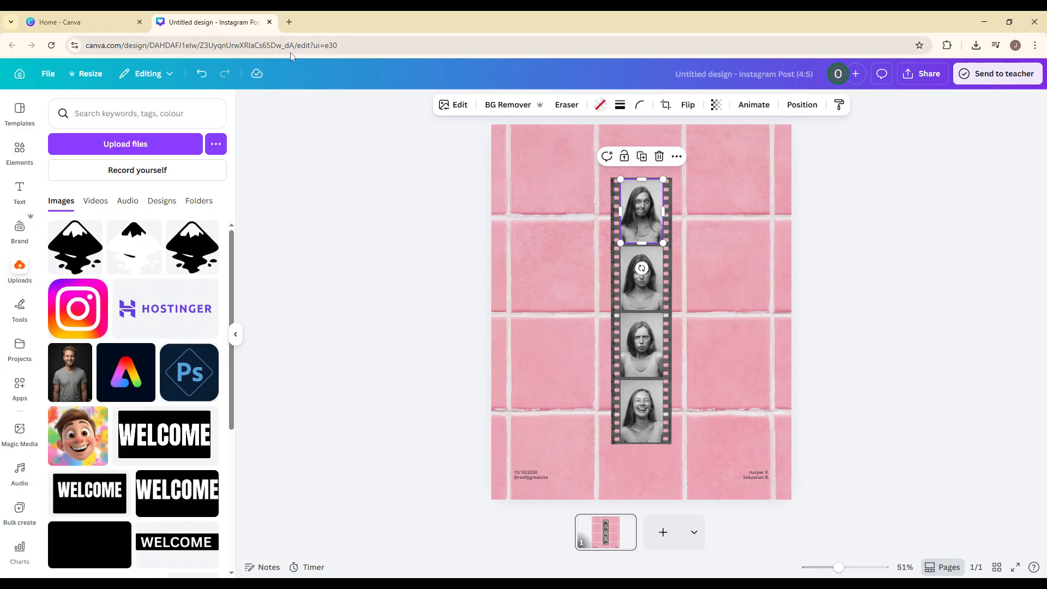
drag(78, 446, 641, 212)
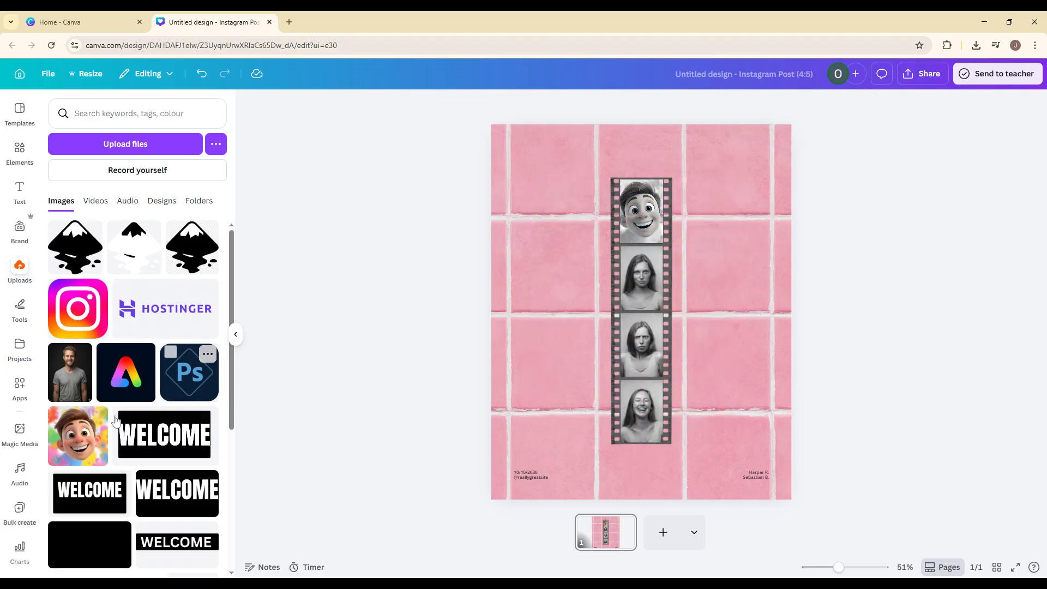
drag(78, 436, 641, 288)
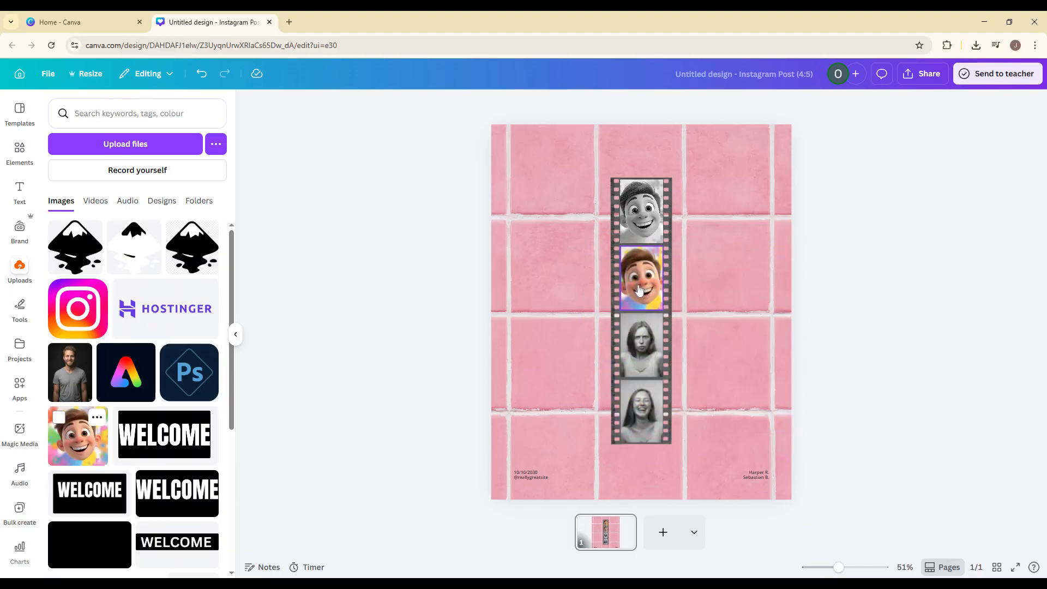
drag(104, 430, 644, 341)
drag(67, 446, 642, 410)
click(236, 334)
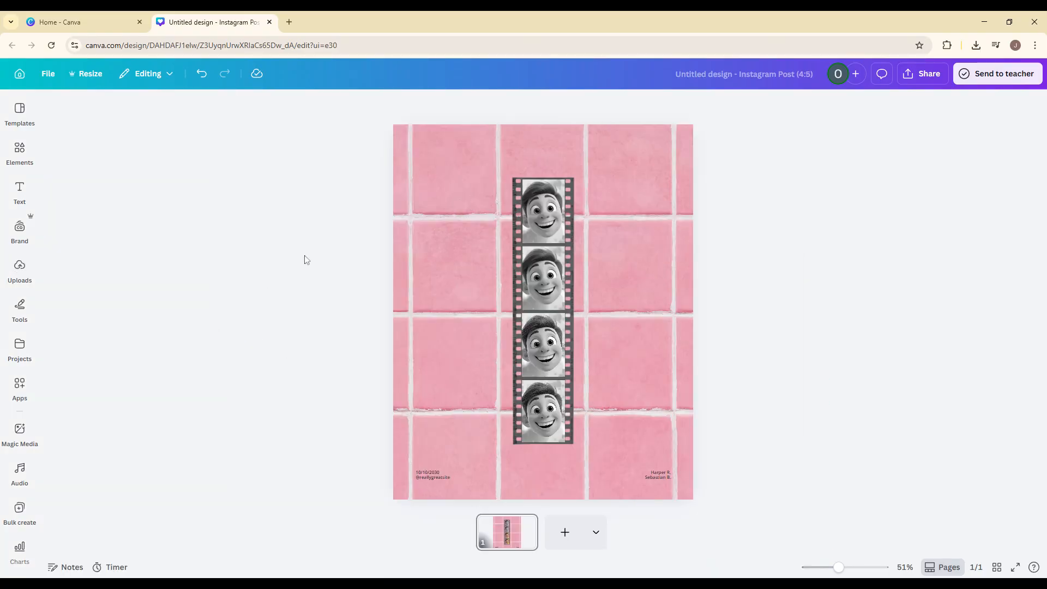
Shift the cartoon image to the right within the third film frame, keeping the frame itself in its original place
click(536, 343)
double_click(536, 343)
drag(535, 343, 559, 340)
click(550, 388)
click(545, 290)
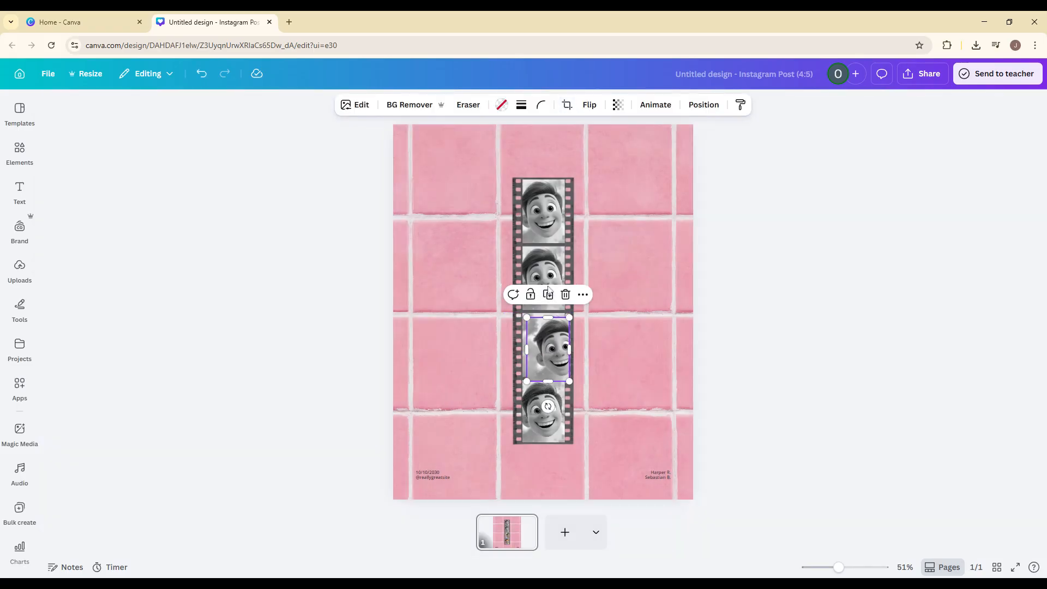
key(ctrl+z)
Shift the cartoon image to the left within the crop of the second film frame
click(548, 274)
double_click(549, 276)
drag(549, 277, 542, 277)
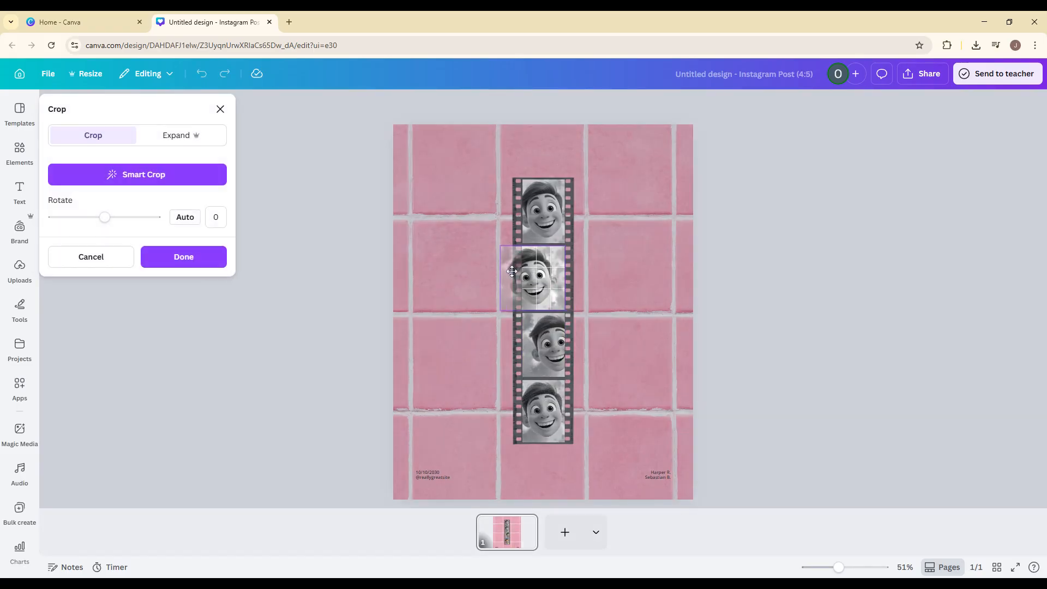
click(558, 382)
Reposition the cropped cartoon images, moving the one in the fourth frame left and the one in the first frame right
double_click(547, 395)
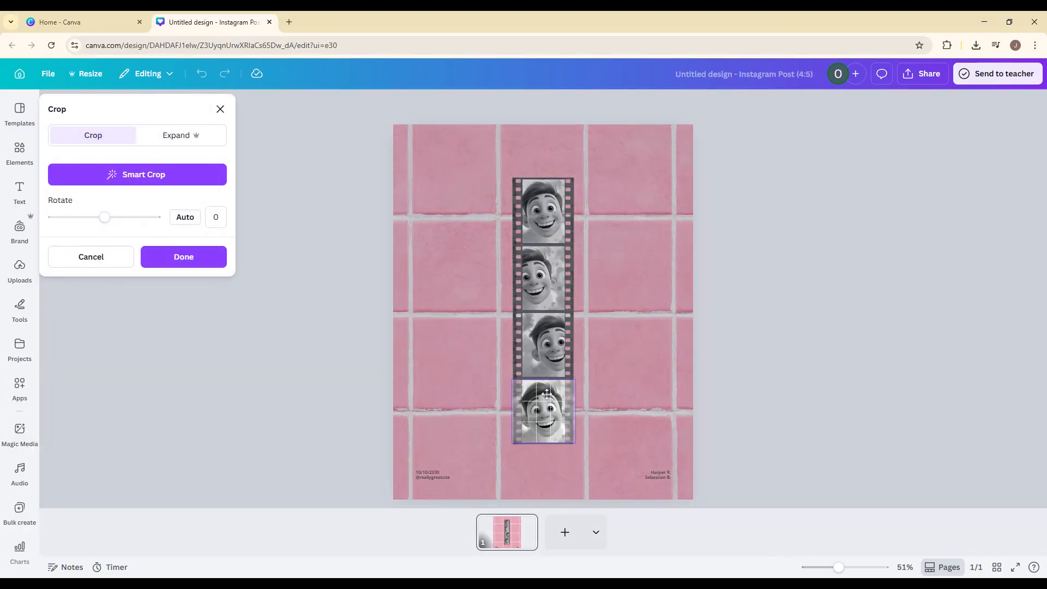
drag(547, 394, 538, 433)
click(549, 219)
double_click(549, 219)
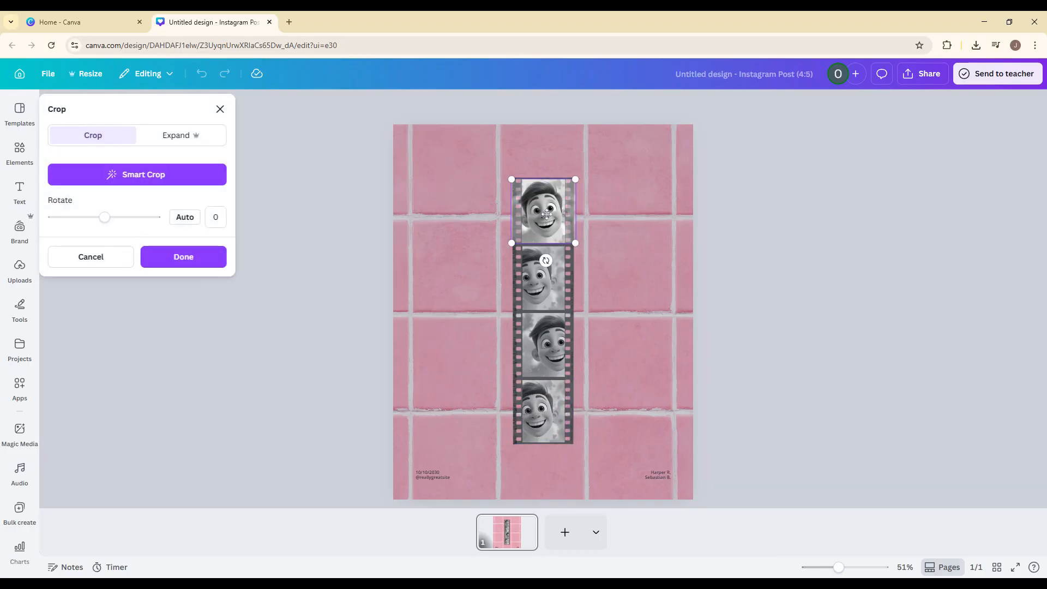
click(671, 224)
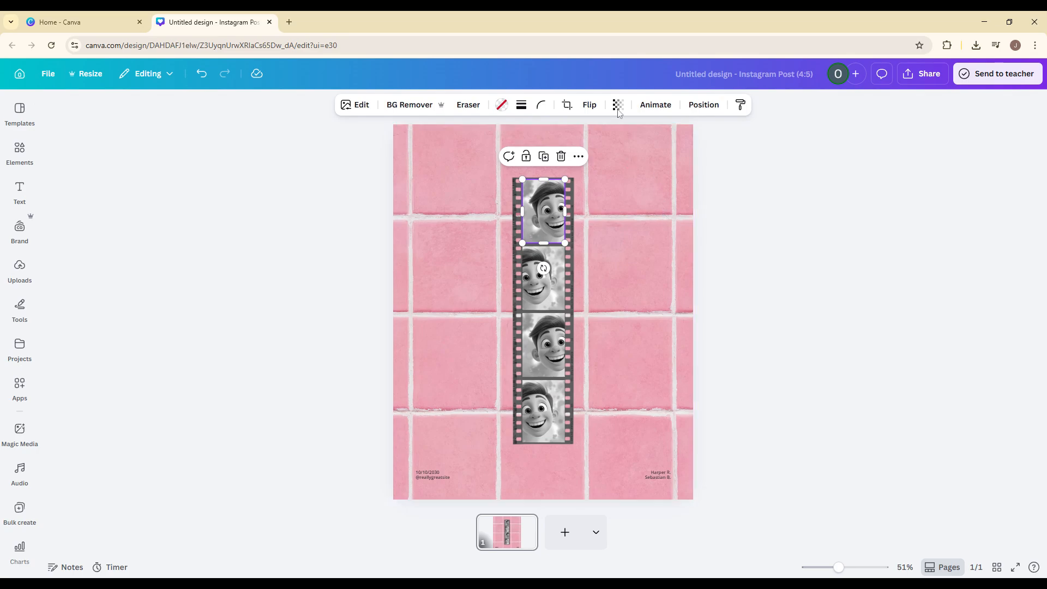
Animate the first film-strip photo, trying Pop and Wipe before settling on Pan on enter, moving right
click(655, 105)
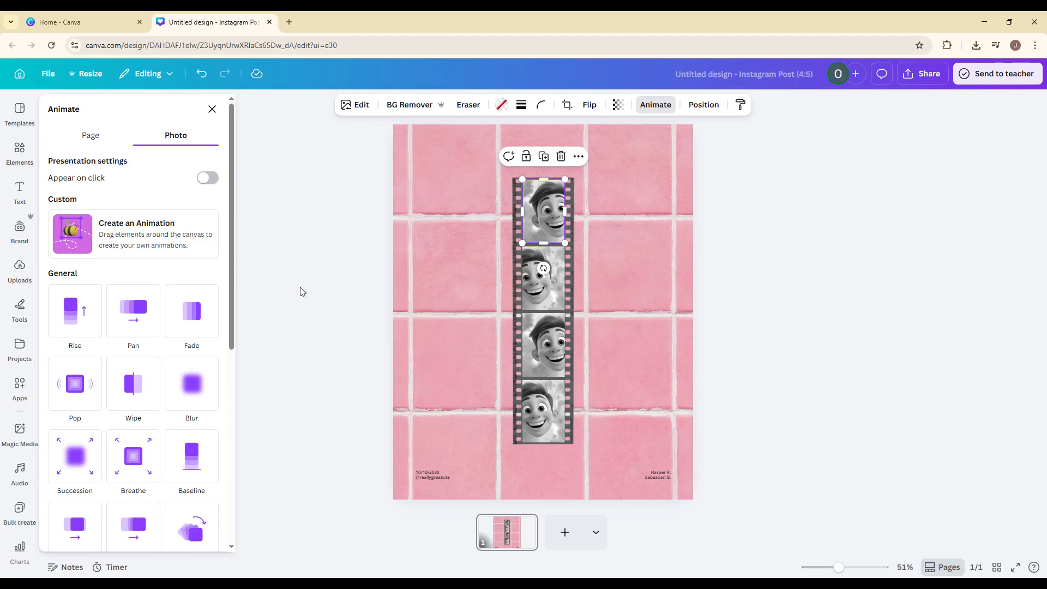
click(86, 388)
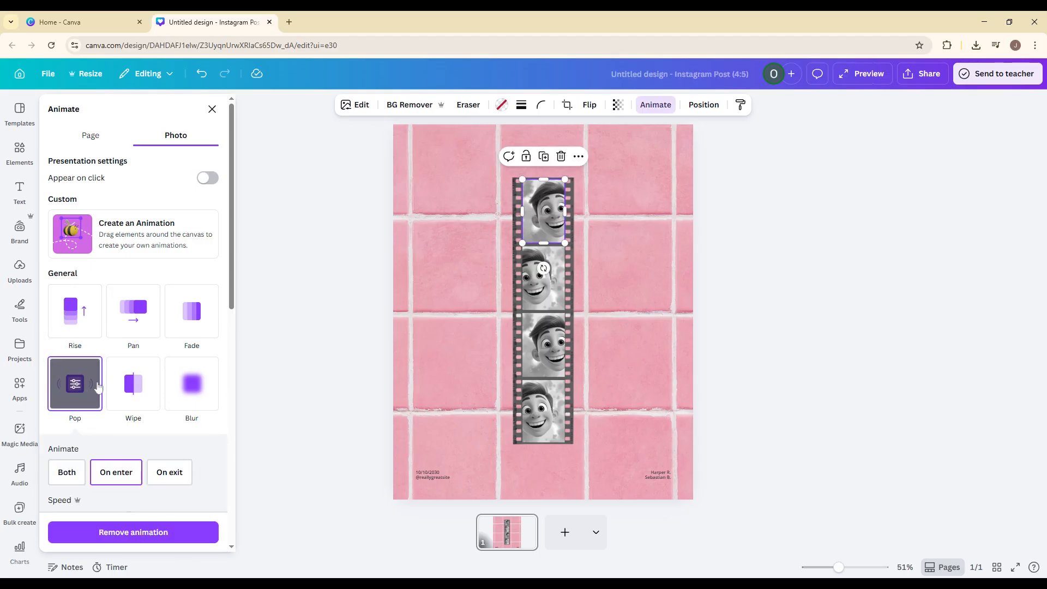
click(142, 385)
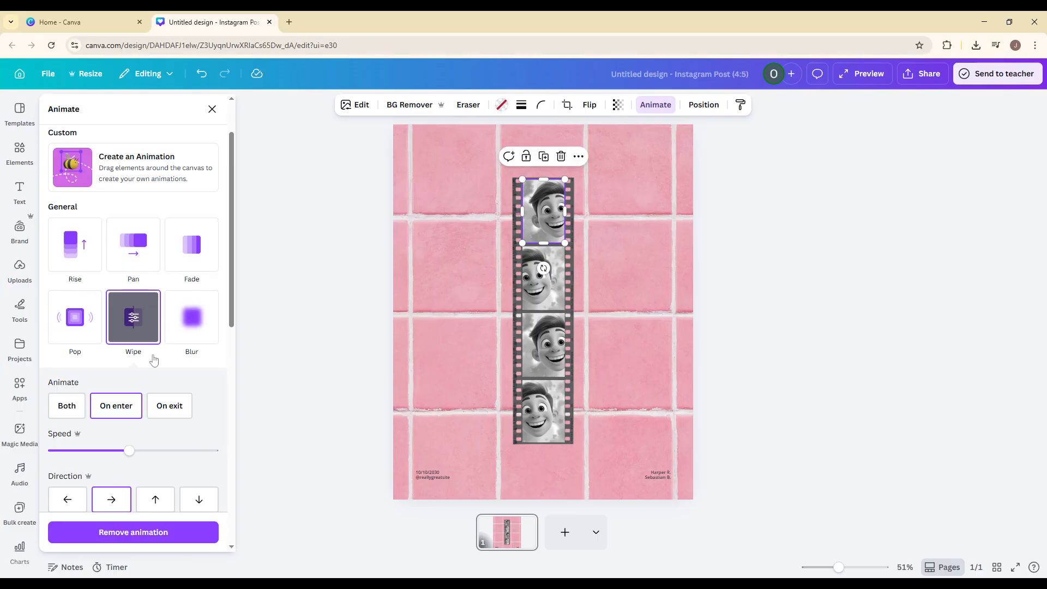
click(132, 256)
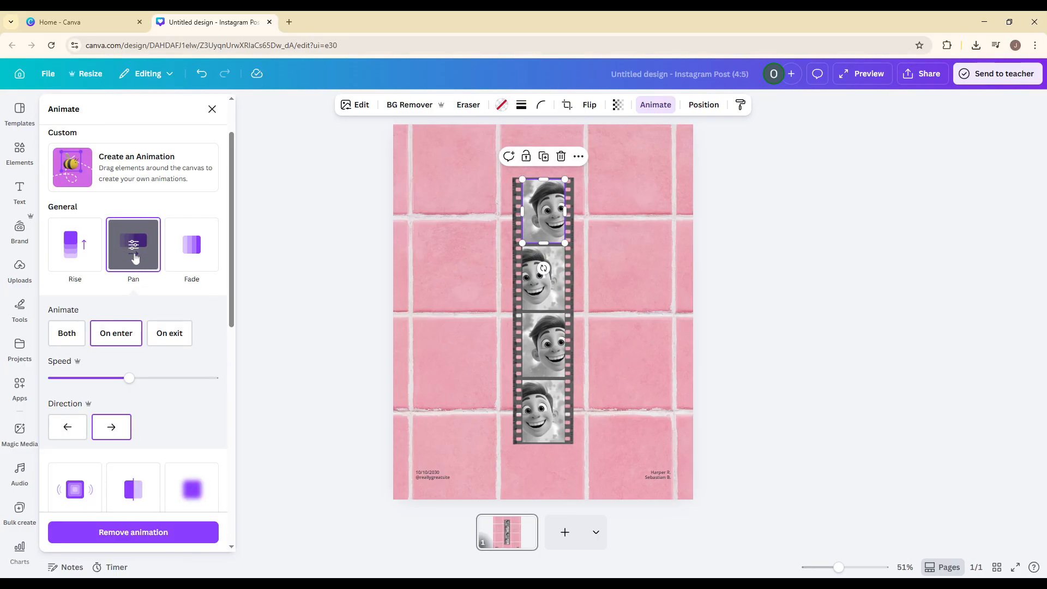
Apply the Pan animation to the second film-strip photo and set its direction to left
click(544, 283)
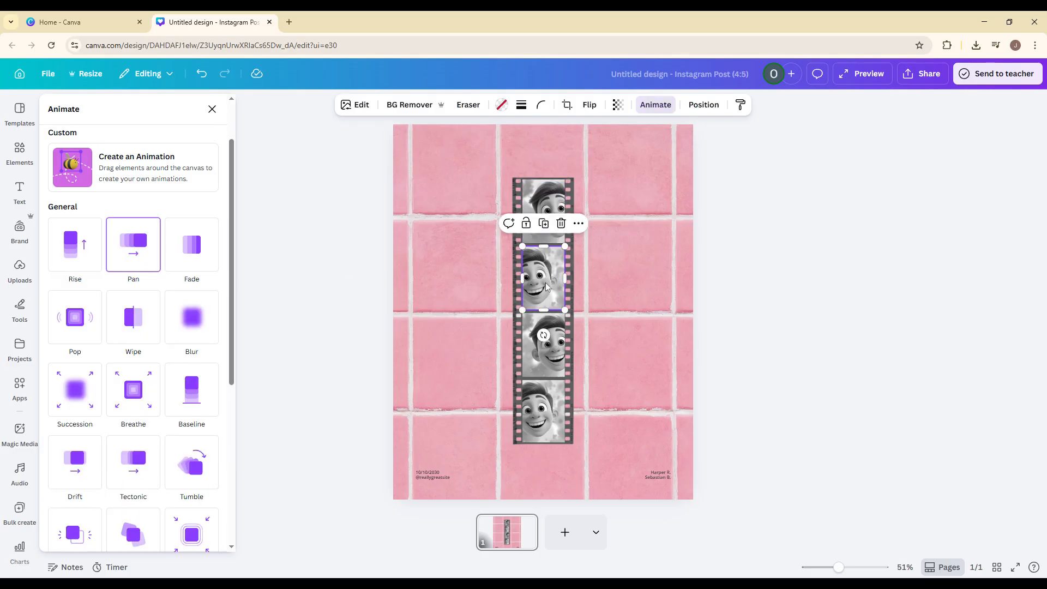
click(114, 248)
click(68, 426)
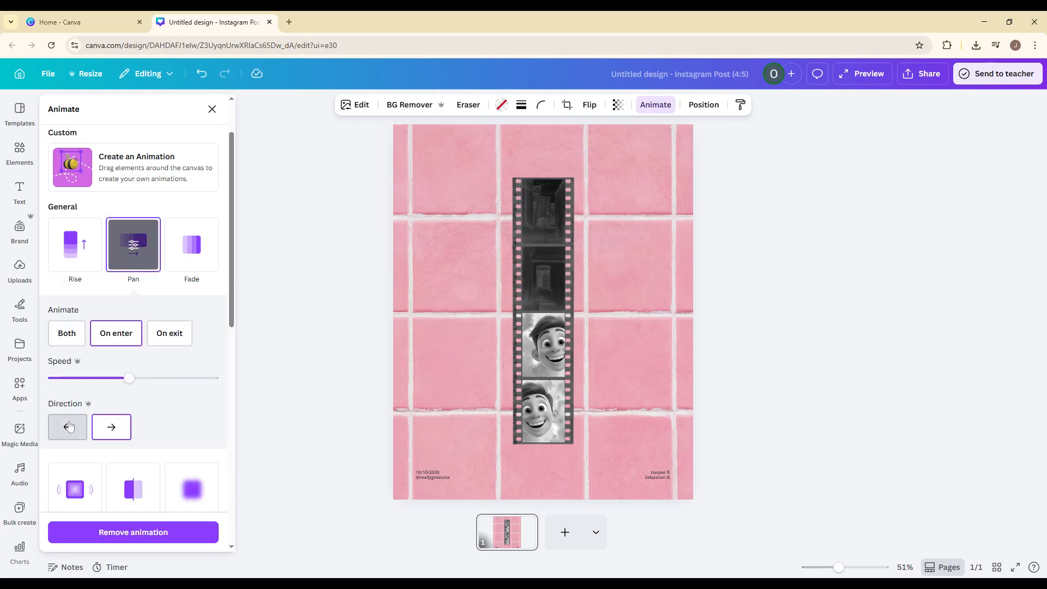
Apply the Pan animation to the third photo moving right and to the fourth photo moving left
click(547, 354)
click(128, 236)
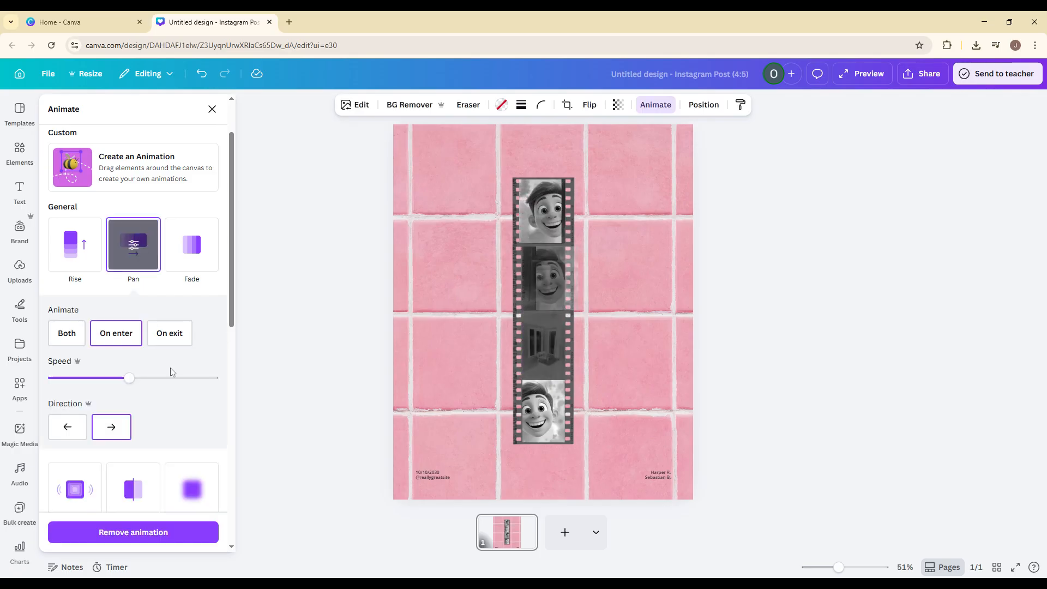
click(549, 424)
click(141, 276)
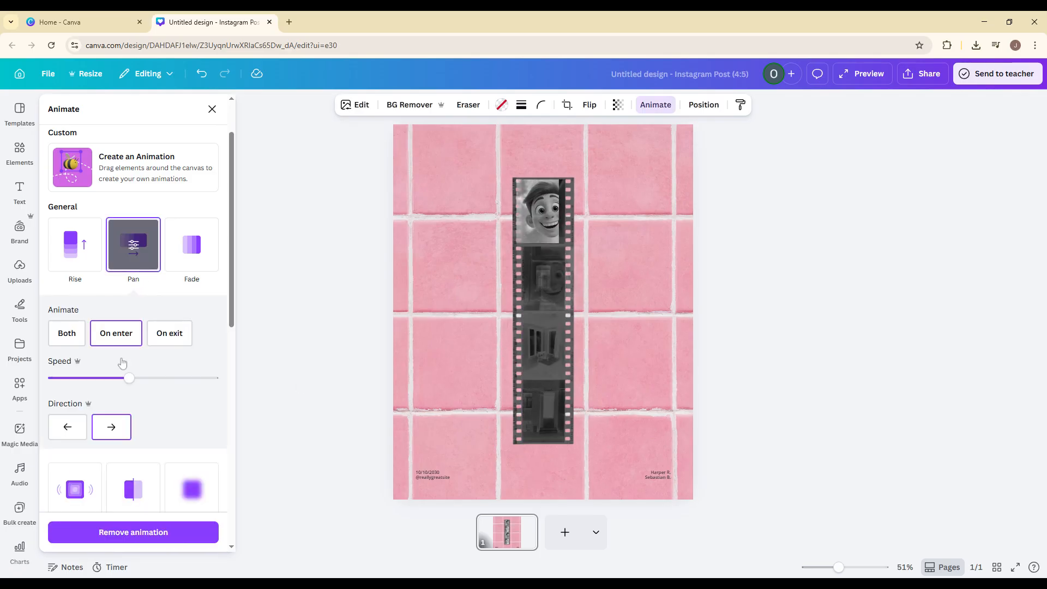
click(67, 426)
click(344, 331)
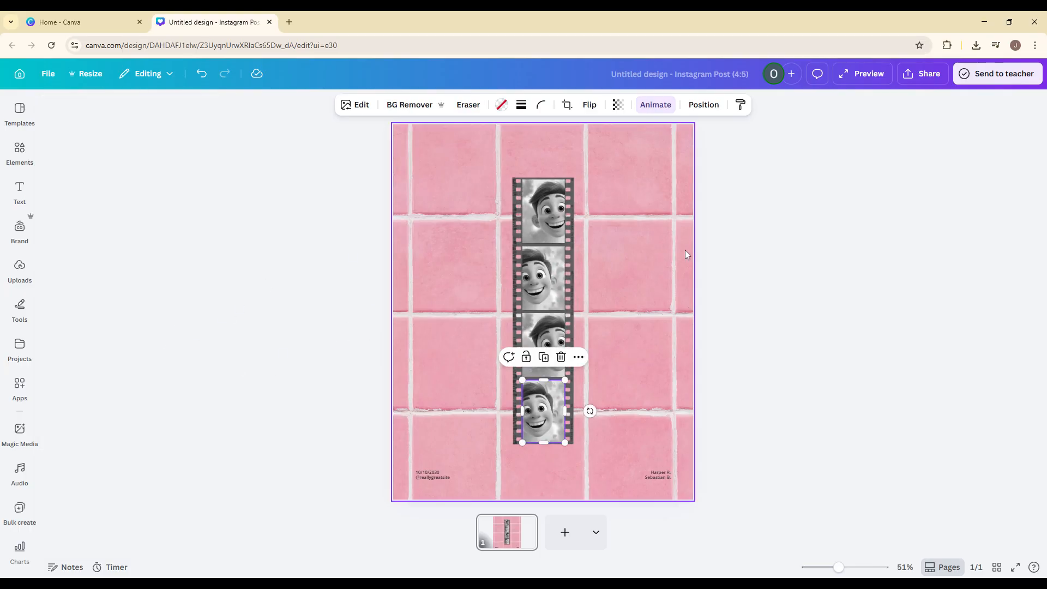
click(734, 252)
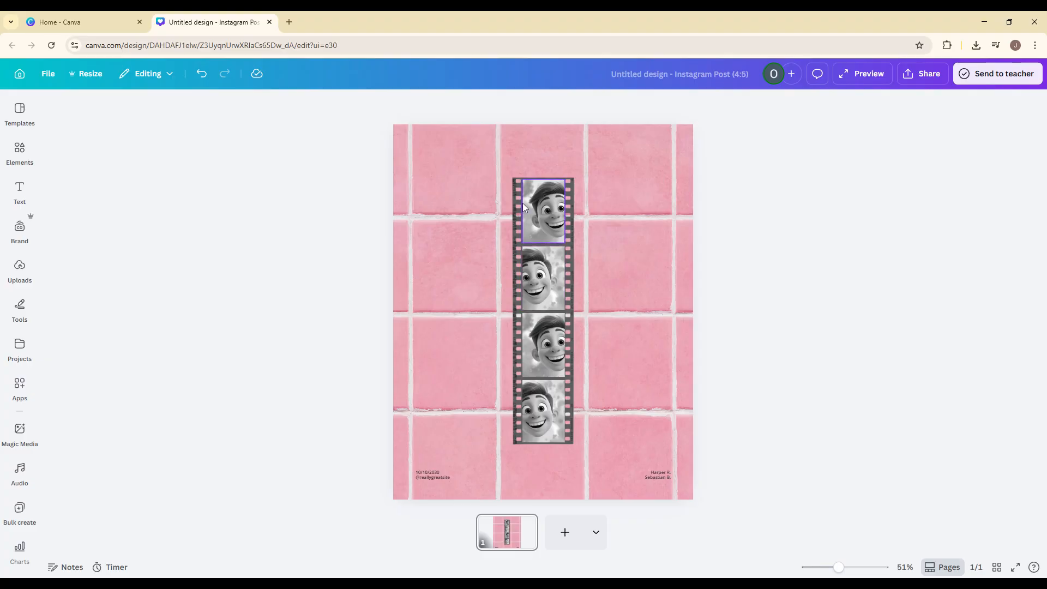
Select all elements on the page and look through the general animations and add-on effects available for them
click(551, 209)
click(793, 258)
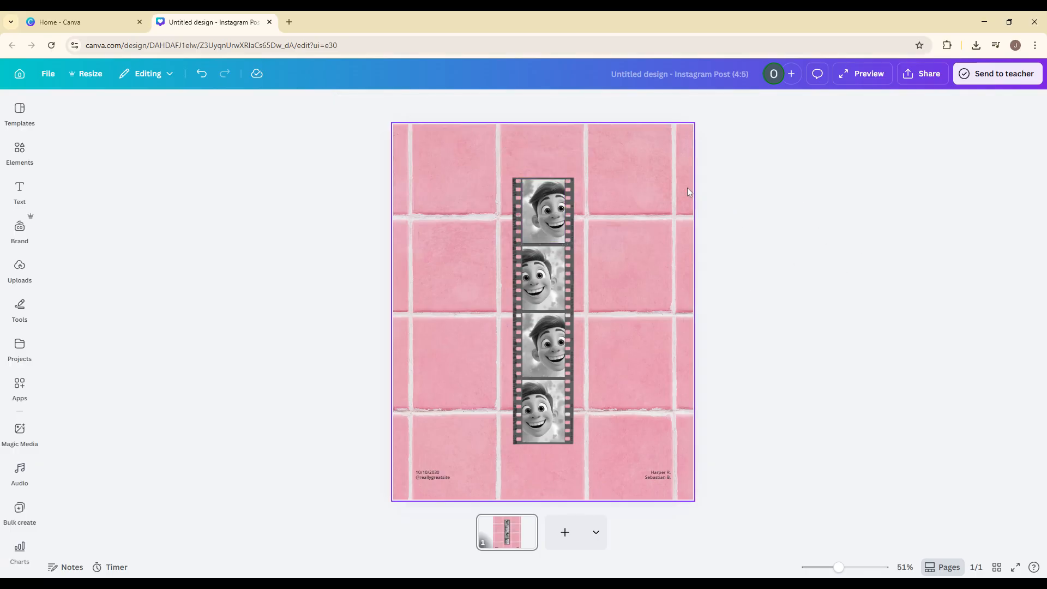
key(ctrl+a)
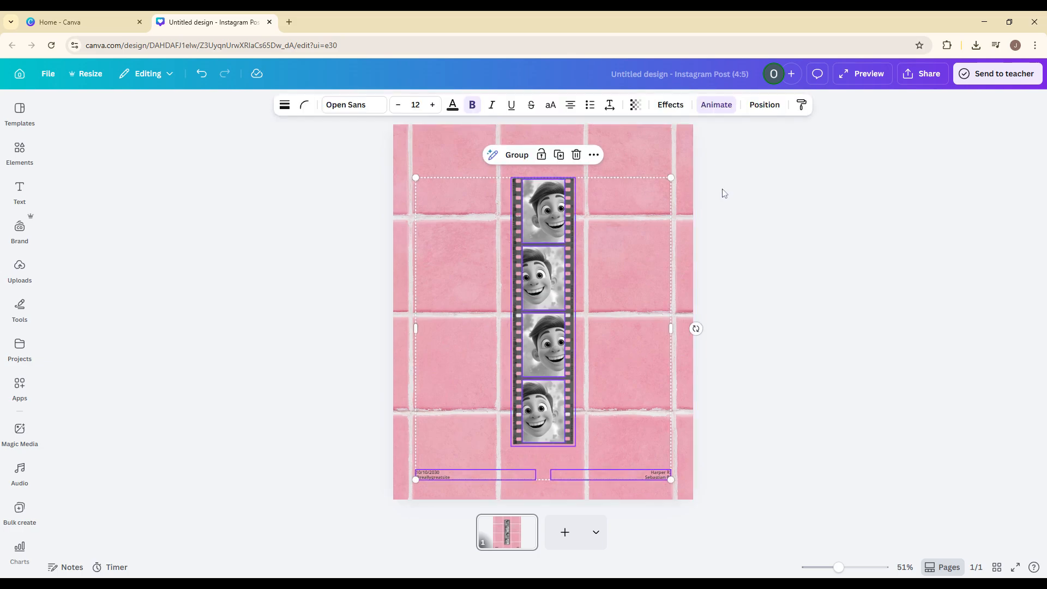
click(716, 105)
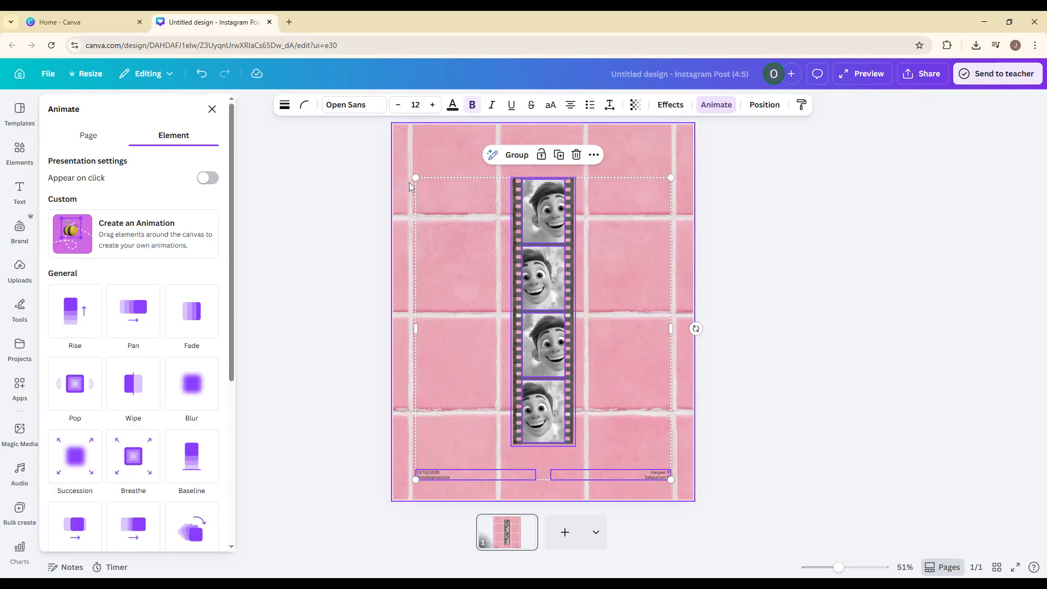
scroll(126, 327, down, 5)
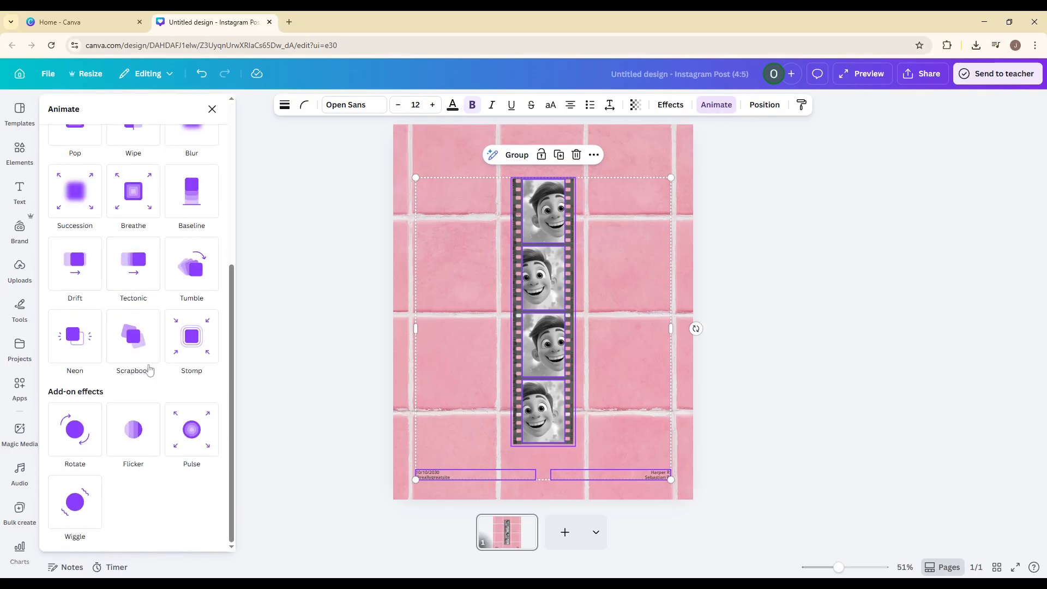
click(311, 279)
click(748, 250)
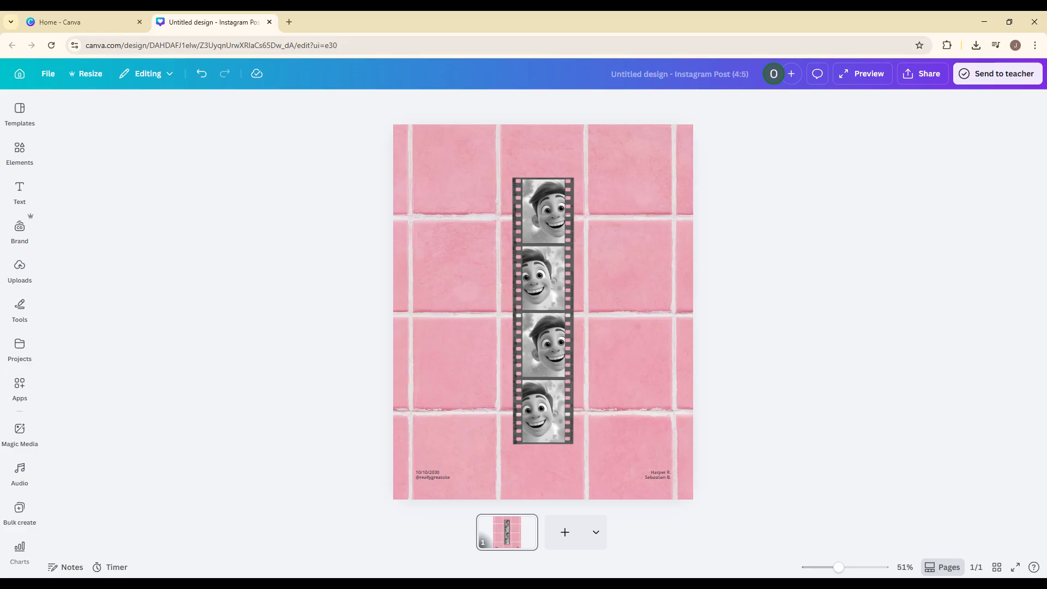
Try filling the first film frame with the light document colour #f6f4f1, and undo the fill
click(543, 211)
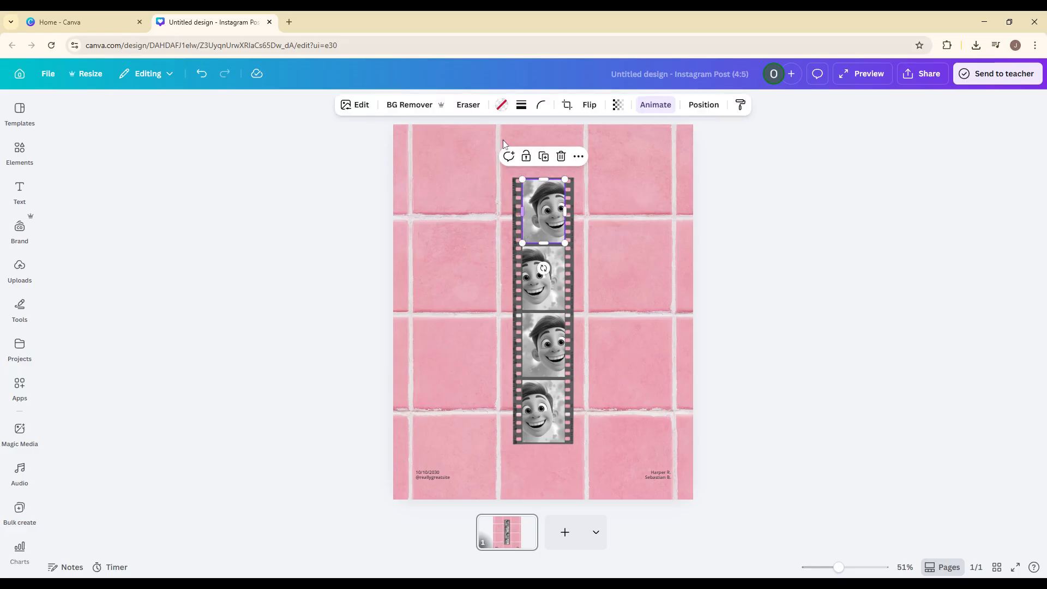
click(501, 107)
click(133, 190)
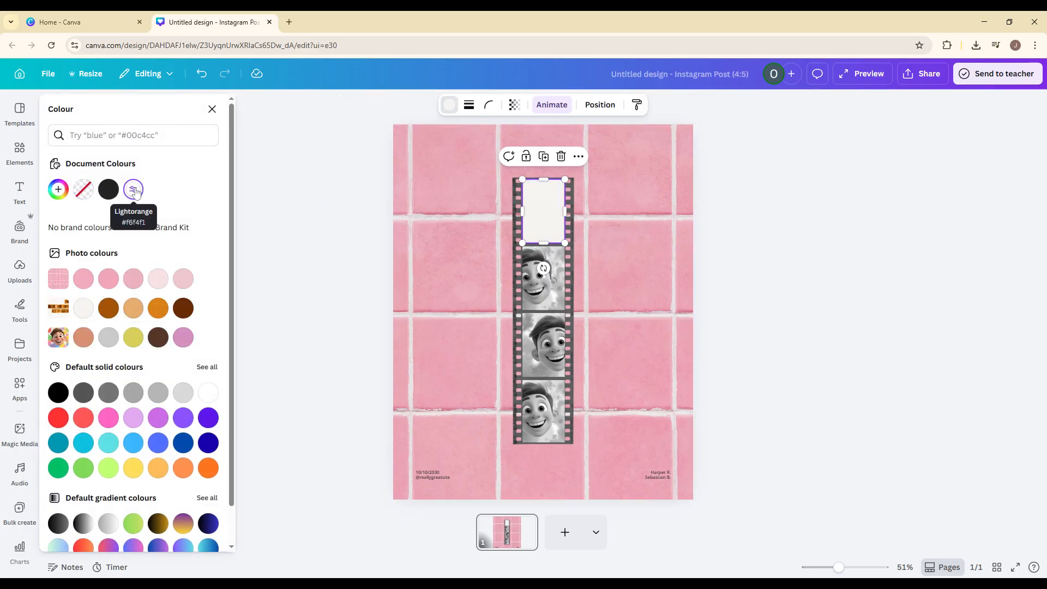
key(ctrl+z)
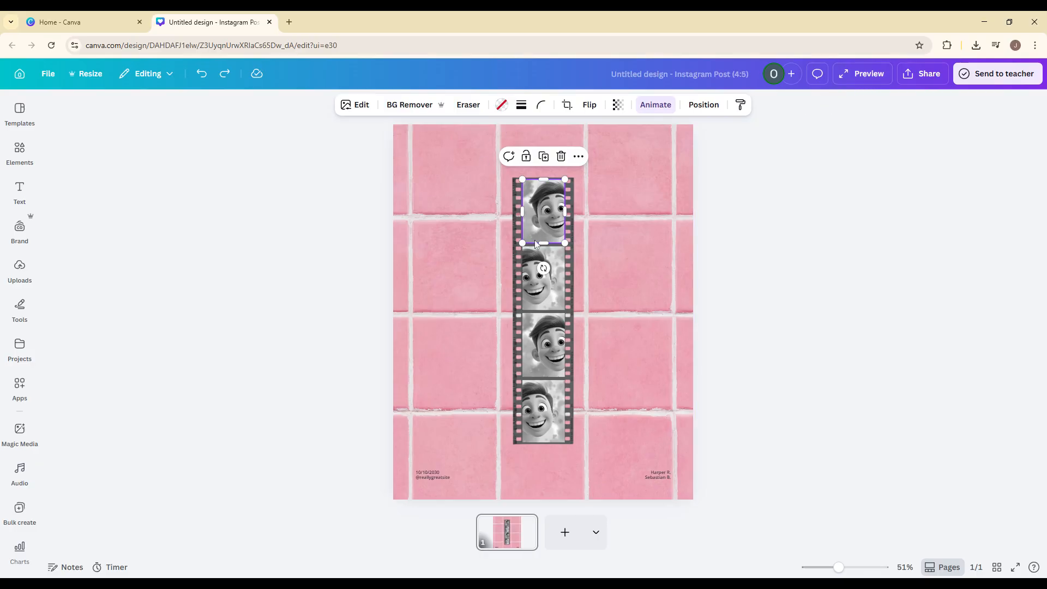
click(537, 278)
click(542, 343)
click(546, 393)
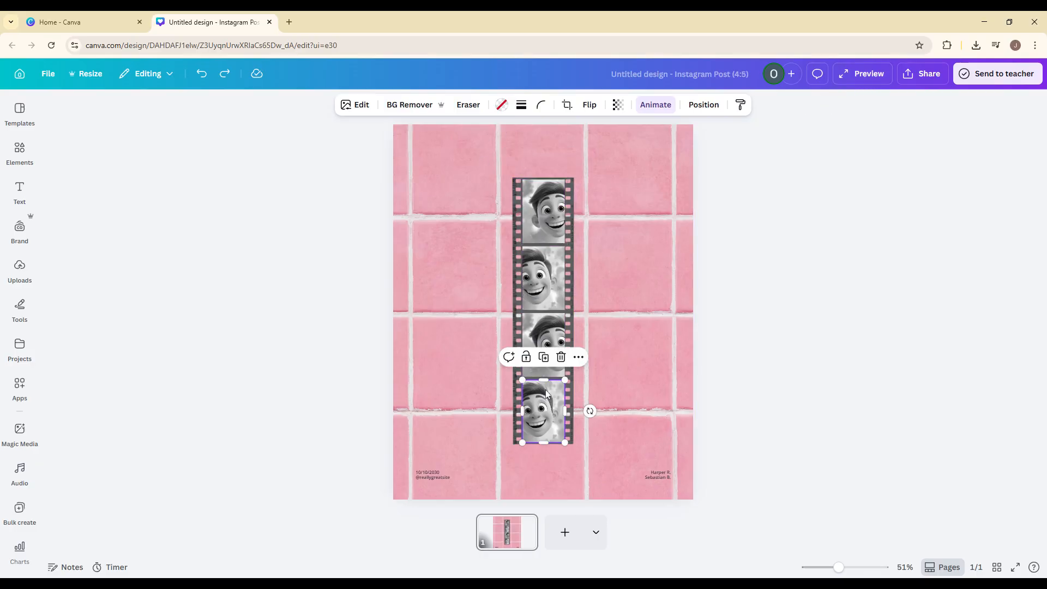
click(710, 284)
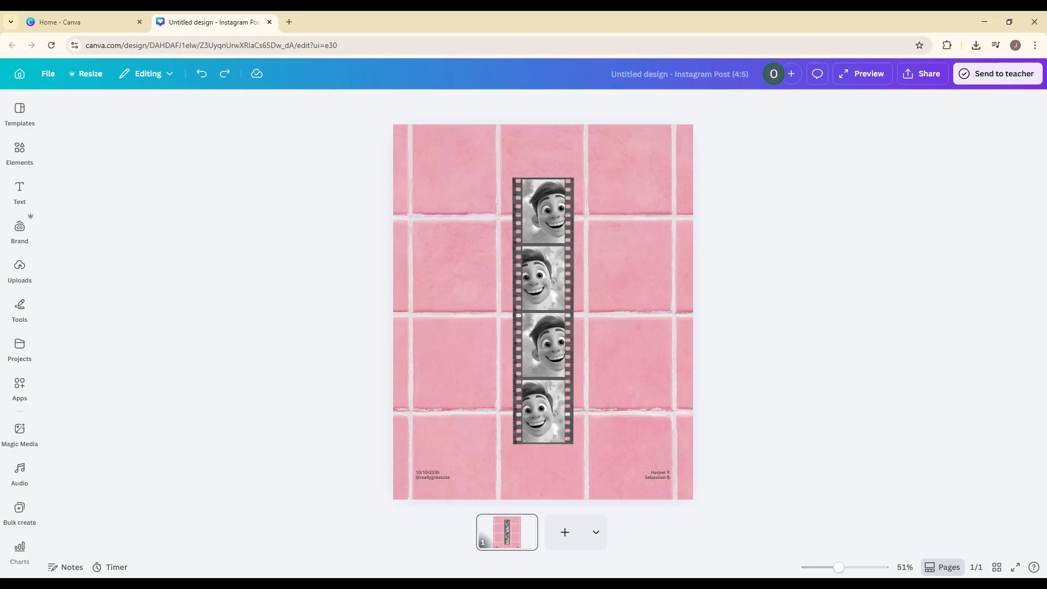
Download the animated film-strip design as an MP4 video at the original 1,080 × 1,350 px quality
click(921, 73)
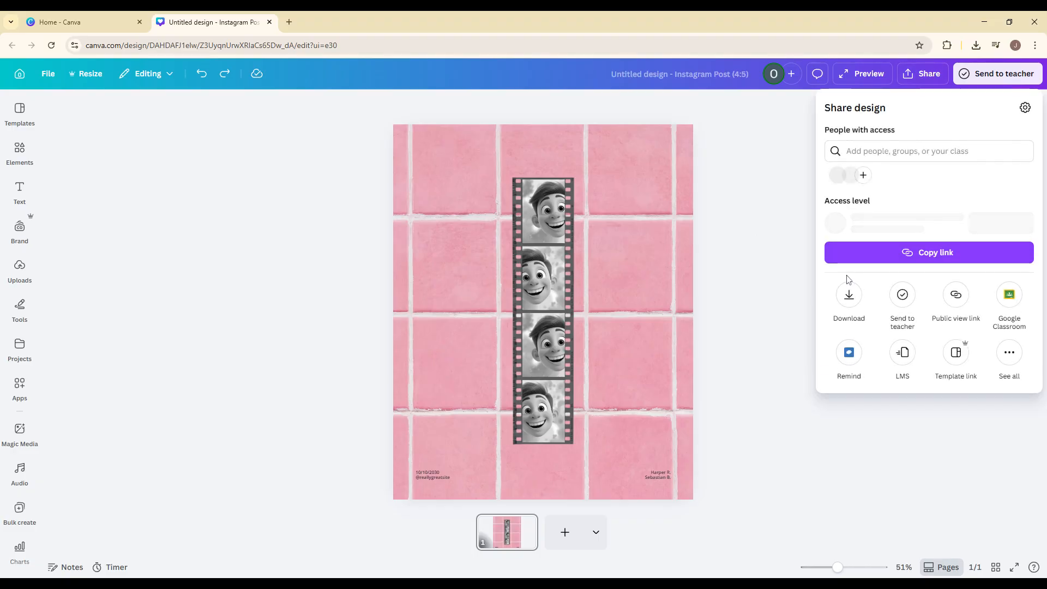
click(849, 294)
click(894, 153)
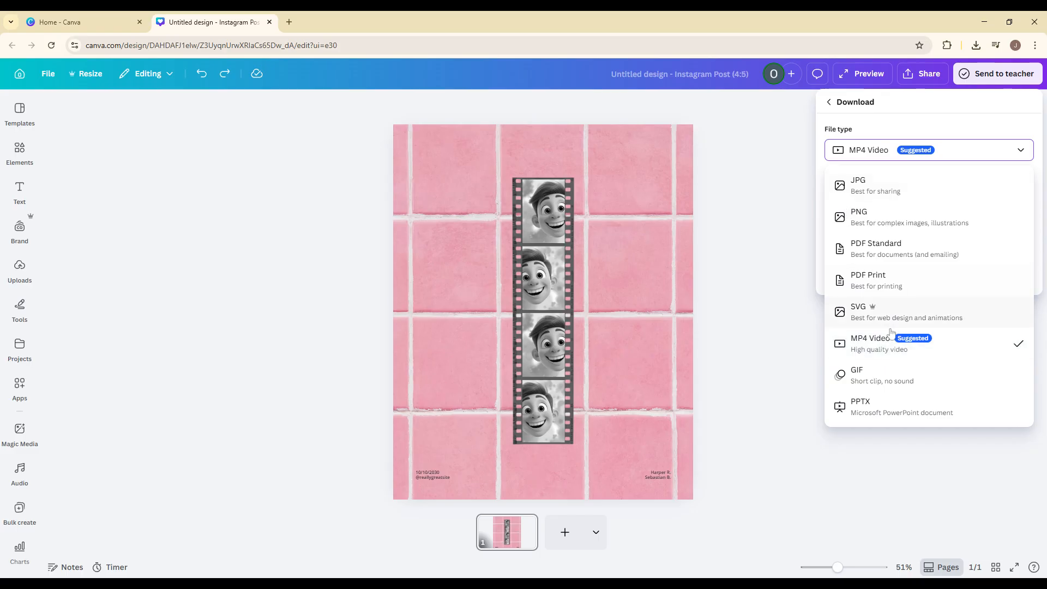
click(898, 349)
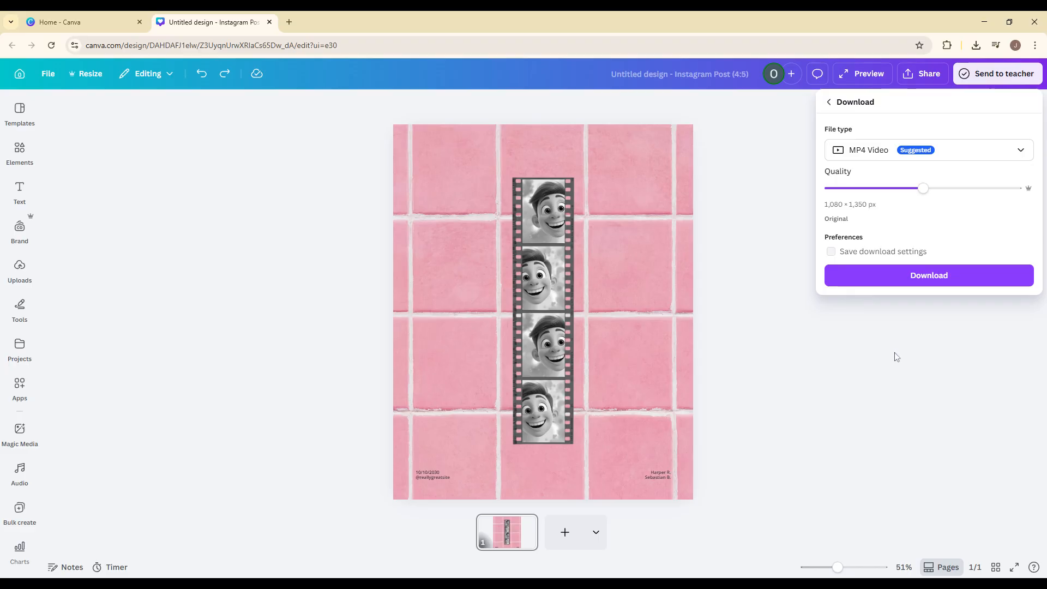
click(918, 283)
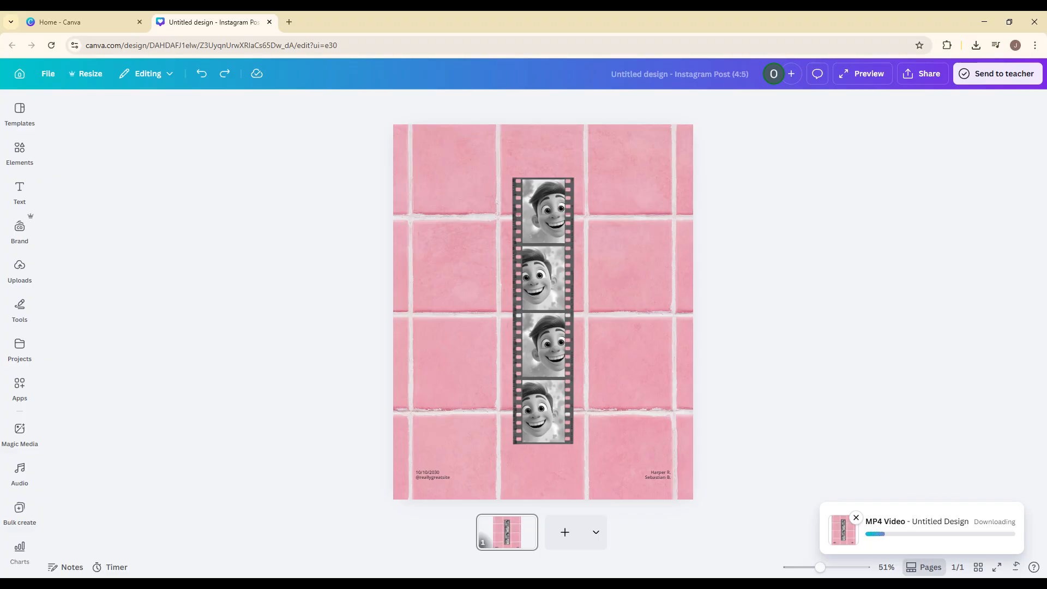
Preview the animated film-strip design in full view and close the preview
click(864, 74)
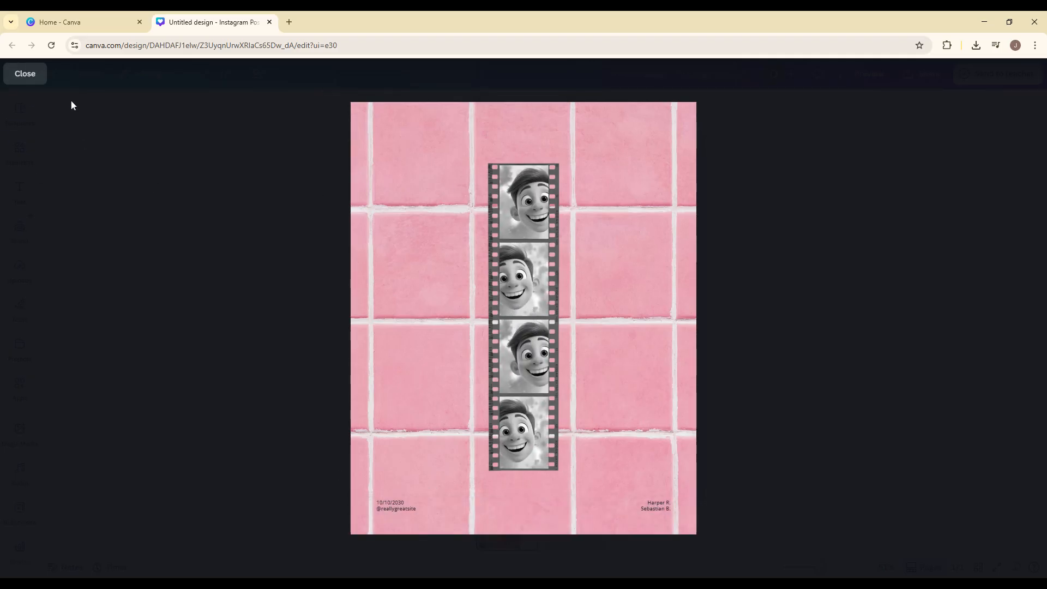
click(30, 81)
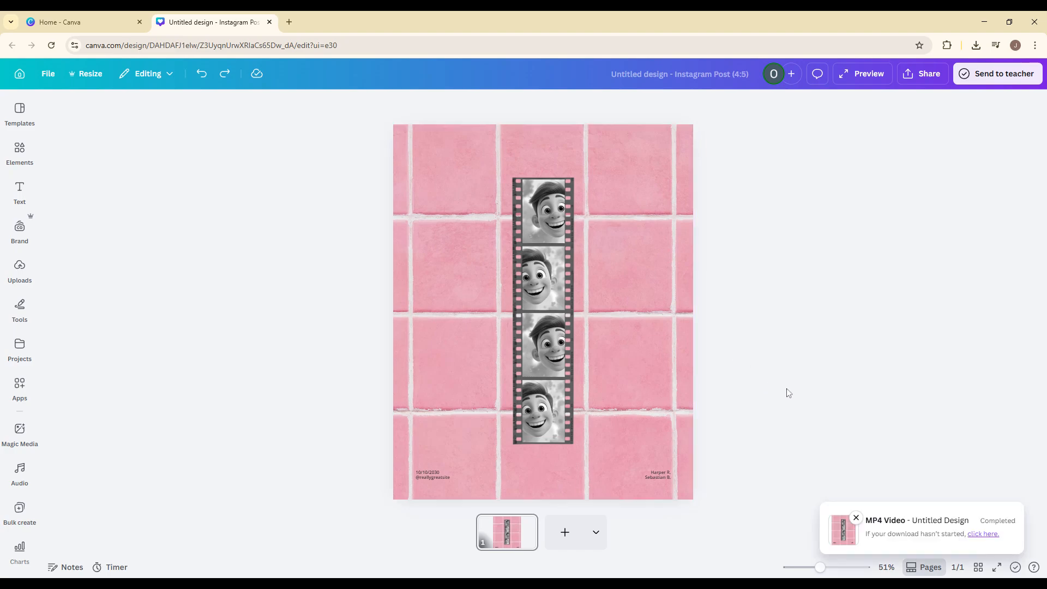